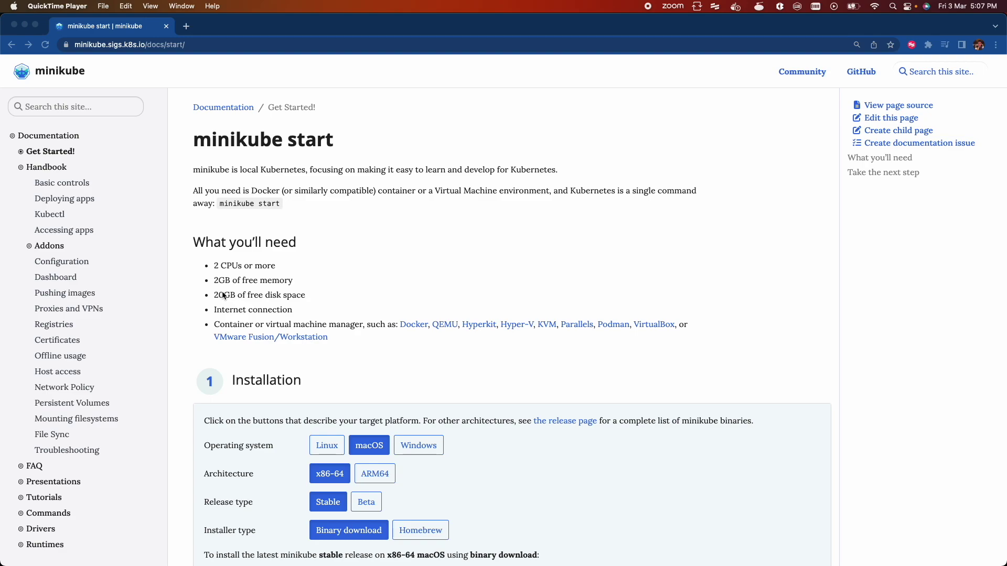
{"action": "scroll", "coordinate": [399, 396], "scroll_direction": "down", "scroll_amount": 5}
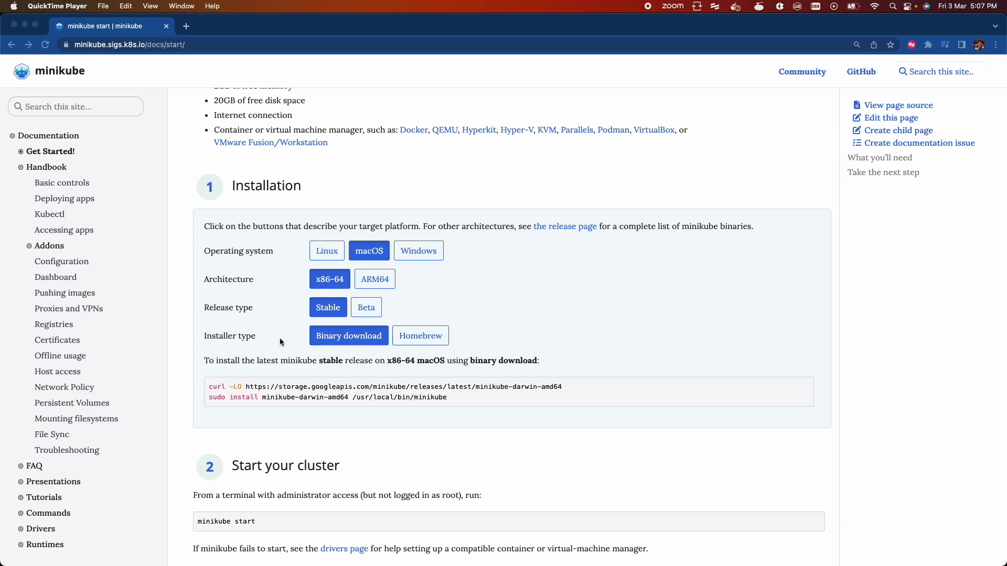
Pick Homebrew as the installer type in the minikube docs and copy 'brew install minikube'.
{"action": "left_click", "coordinate": [424, 336]}
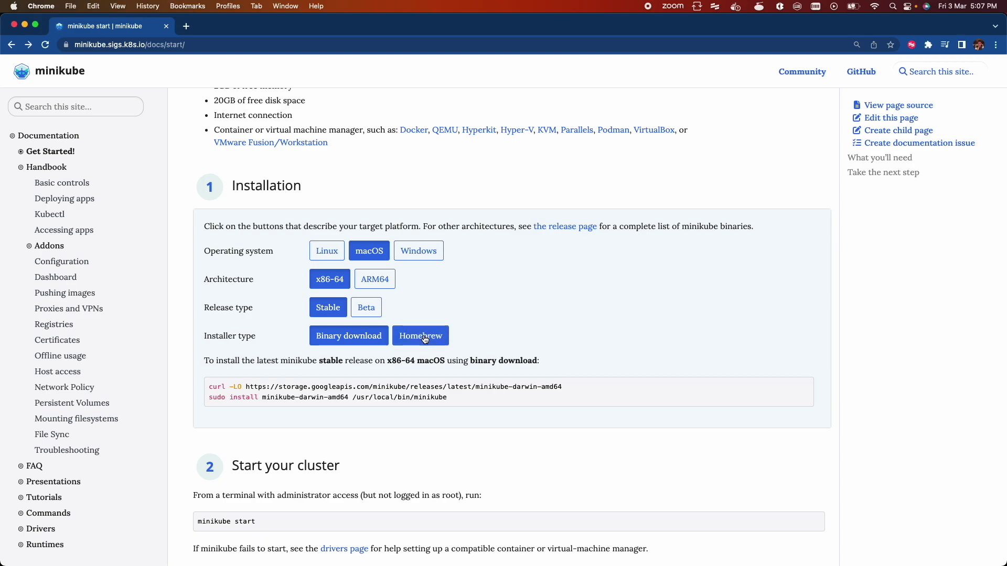
{"action": "left_click", "coordinate": [424, 337]}
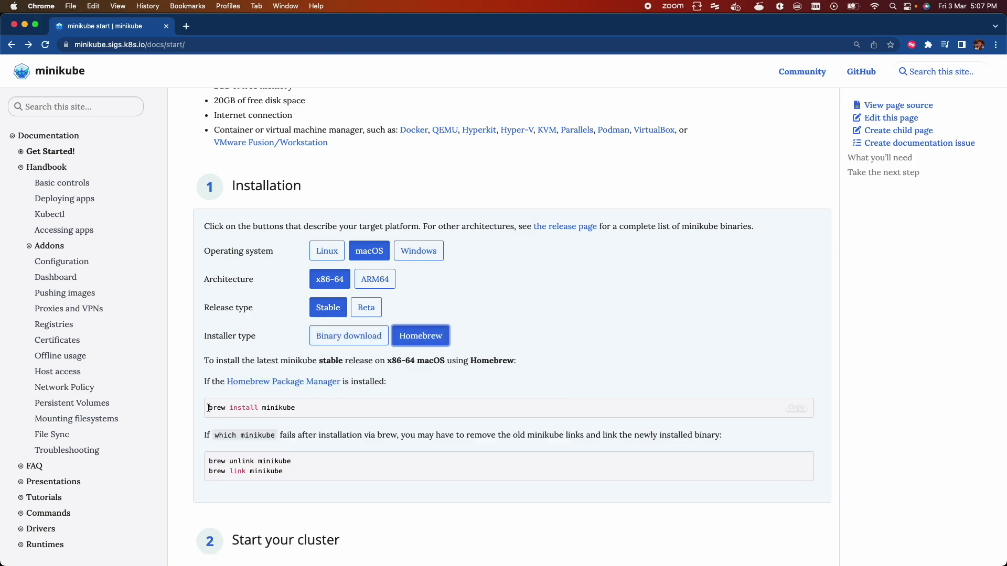
{"action": "left_click_drag", "start_coordinate": [207, 408], "coordinate": [352, 402]}
{"action": "key", "text": "super+c"}
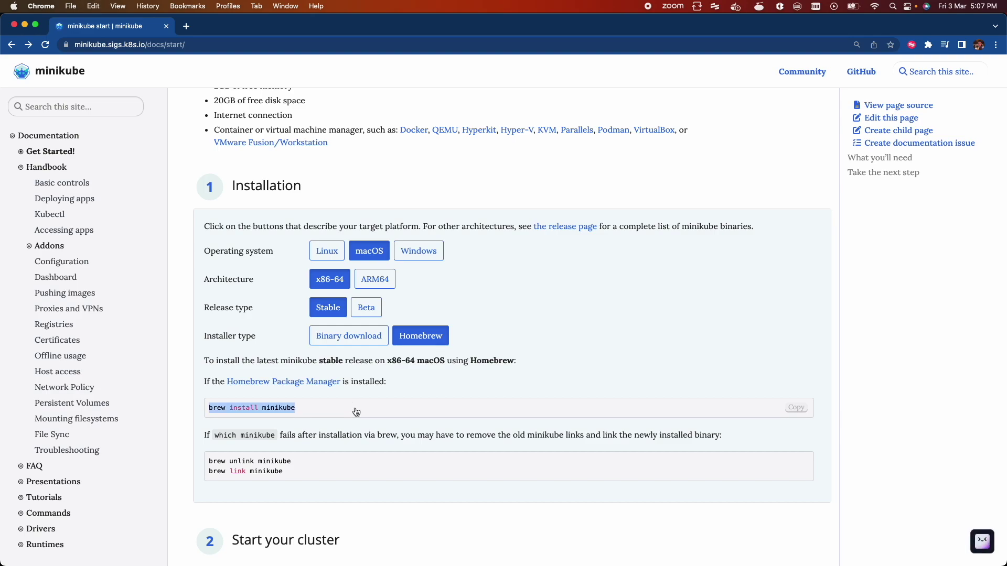
{"action": "key", "text": "super+Tab"}
Run 'brew install minikube', then 'minikube version' to confirm v1.29.0.
{"action": "key", "text": "super+v"}
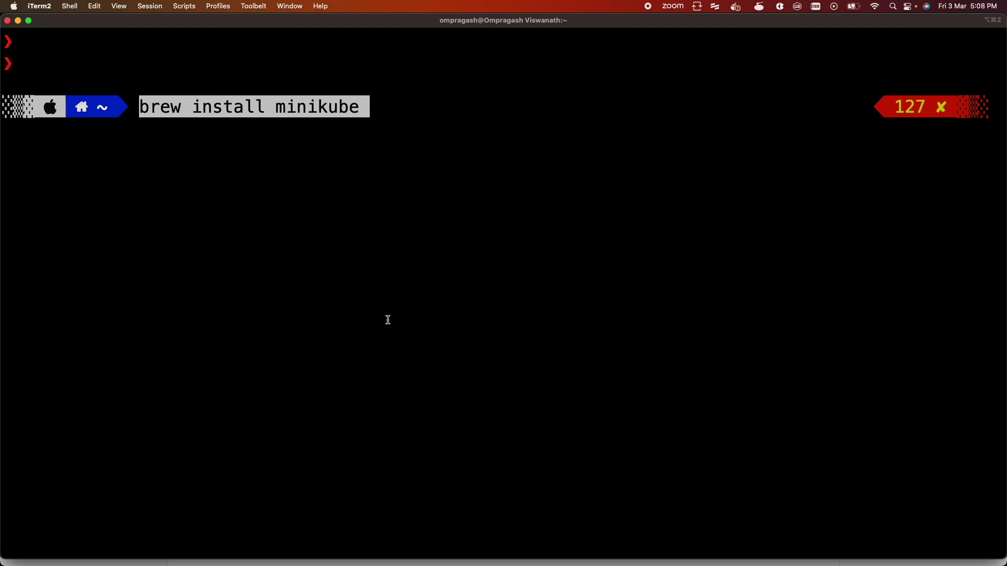
{"action": "key", "text": "Return"}
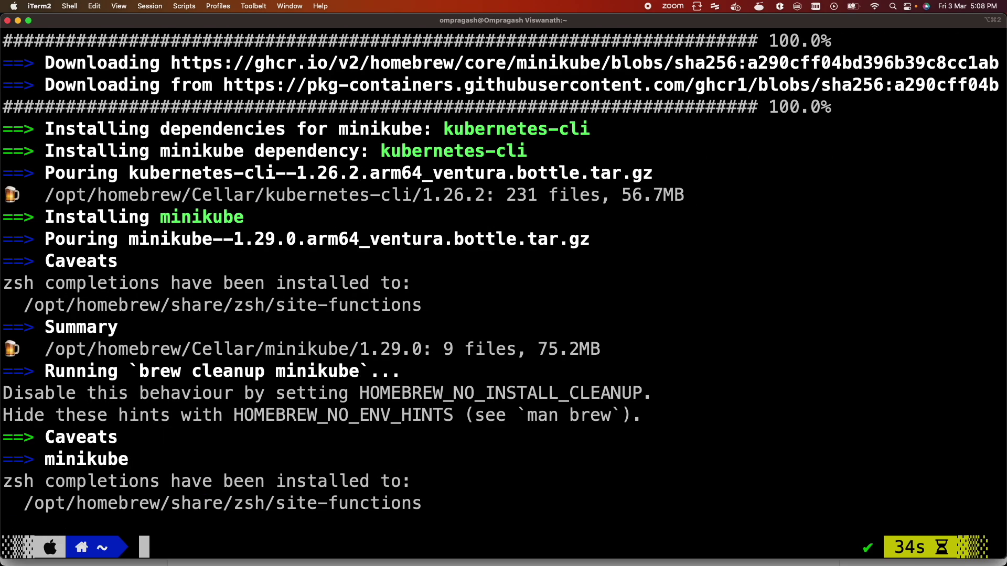
{"action": "type", "text": "min"}
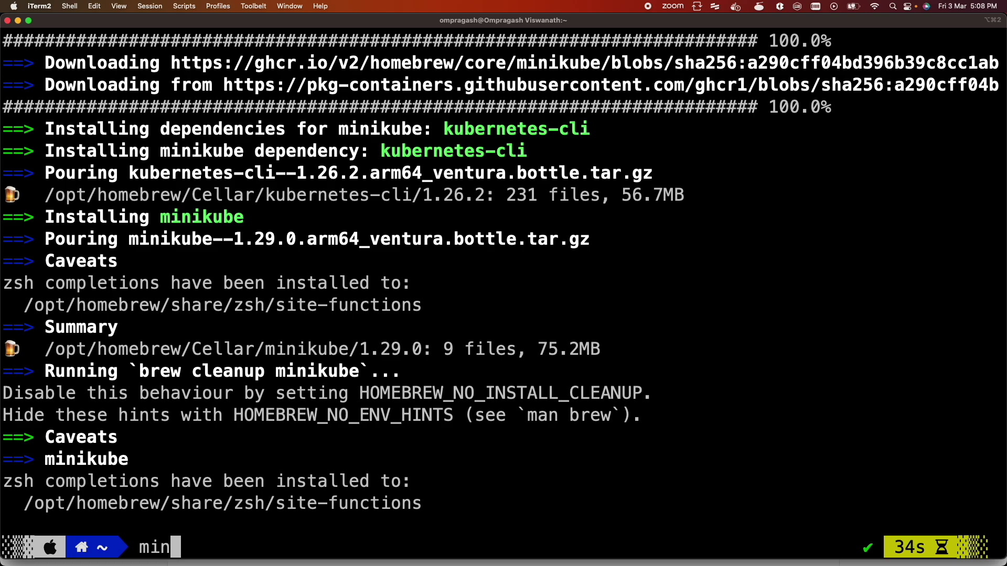
{"action": "type", "text": "ikub"}
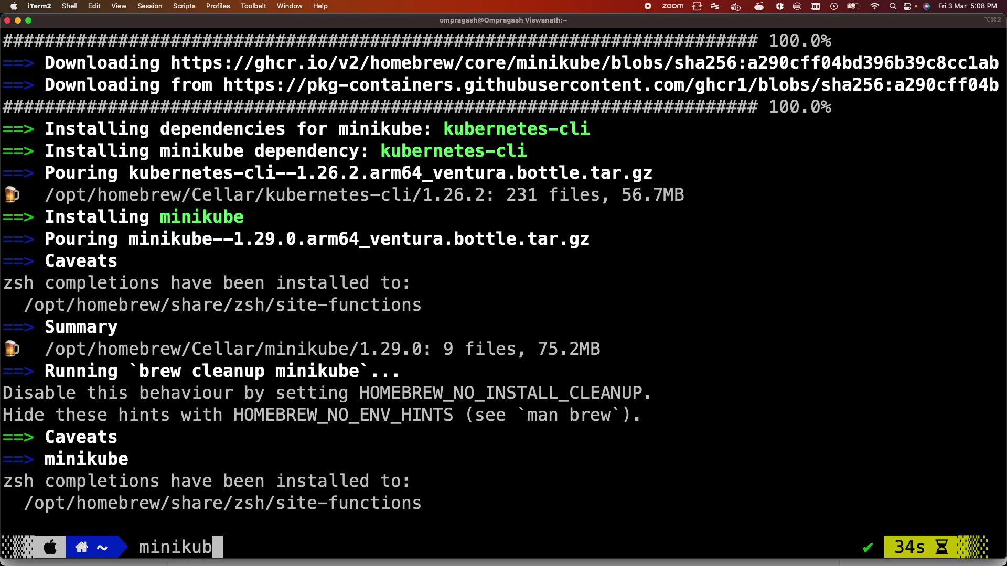
{"action": "key", "text": "Tab"}
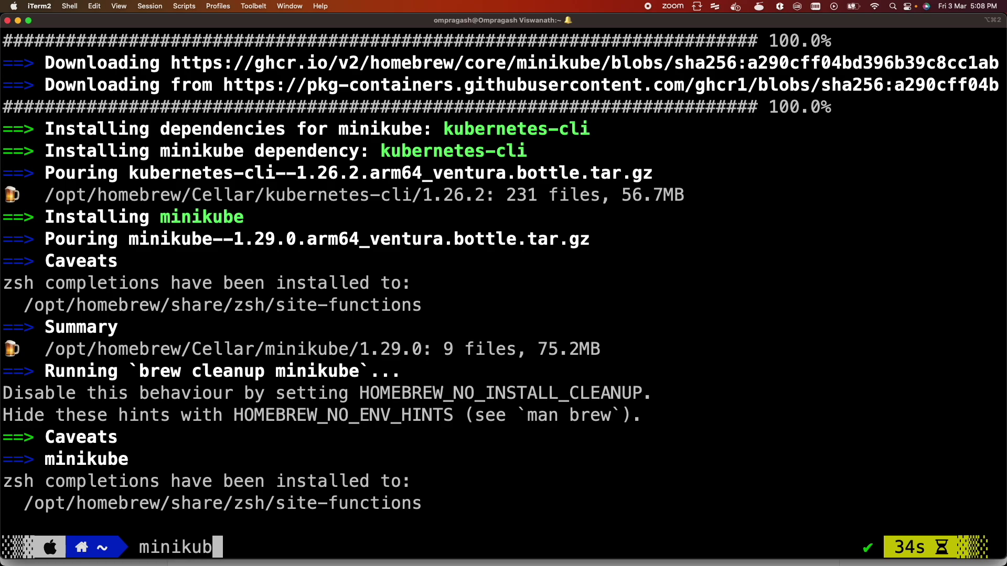
{"action": "type", "text": "e version"}
{"action": "key", "text": "Return"}
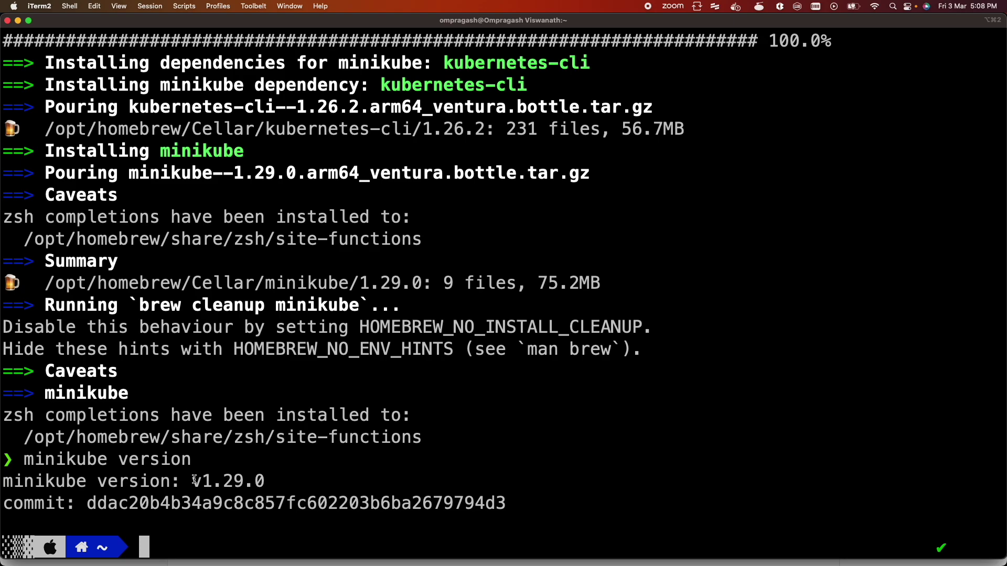
{"action": "left_click_drag", "start_coordinate": [194, 480], "coordinate": [288, 478]}
Find the 'minikube start' command under Start your cluster in the minikube docs.
{"action": "key", "text": "super+Tab"}
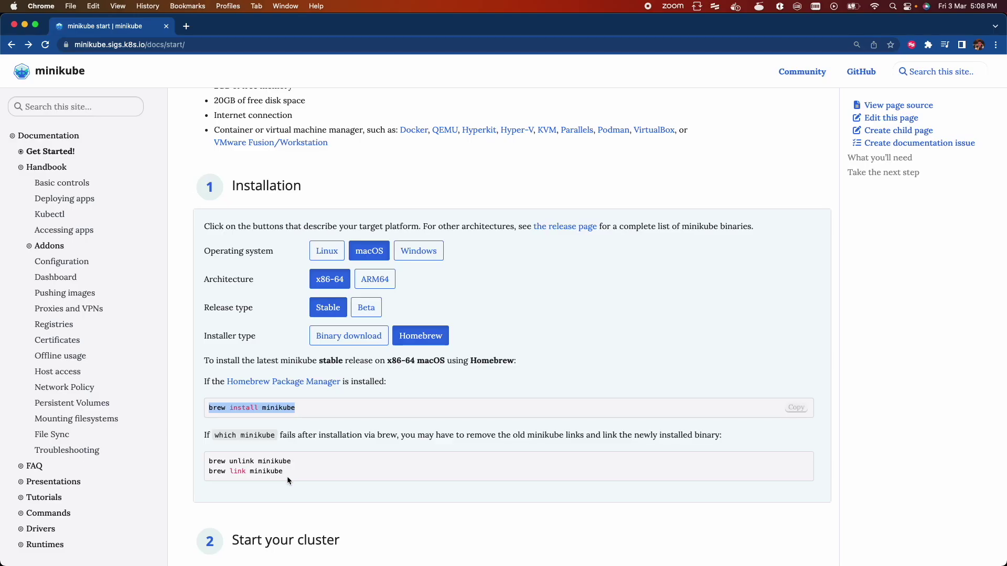
{"action": "scroll", "coordinate": [387, 378], "scroll_direction": "down", "scroll_amount": 5}
{"action": "scroll", "coordinate": [357, 417], "scroll_direction": "down", "scroll_amount": 3}
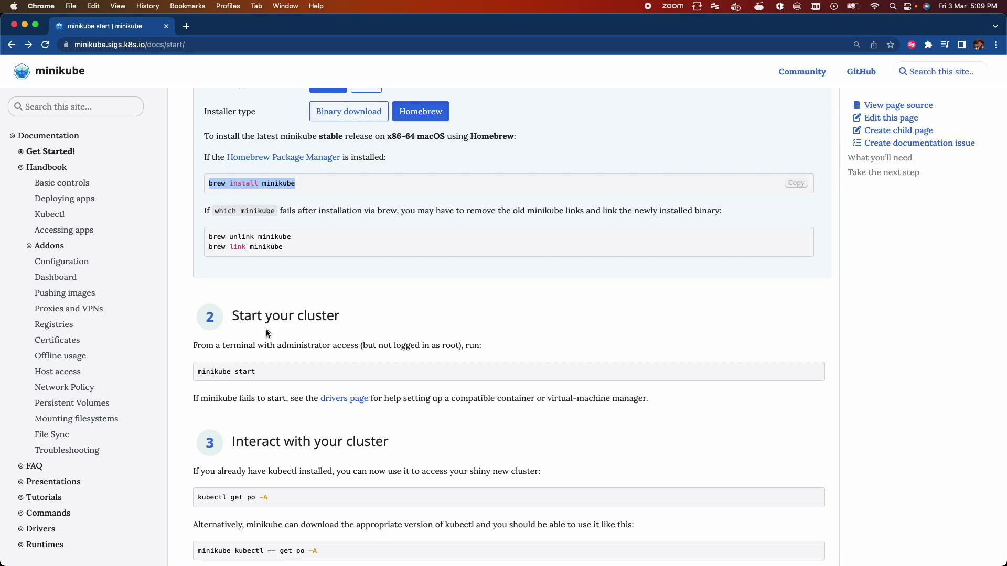
{"action": "left_click", "coordinate": [273, 371]}
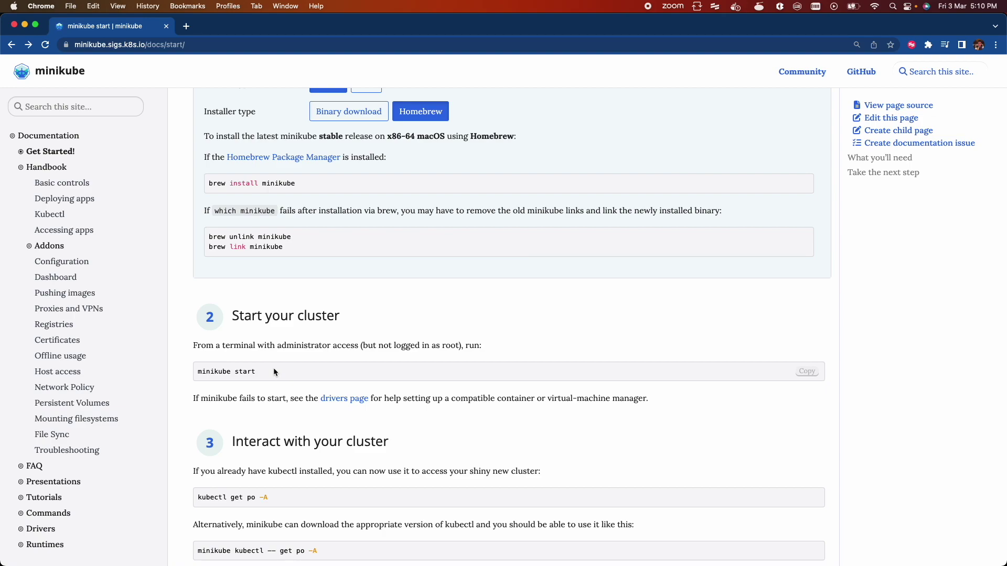
{"action": "key", "text": "super+Tab"}
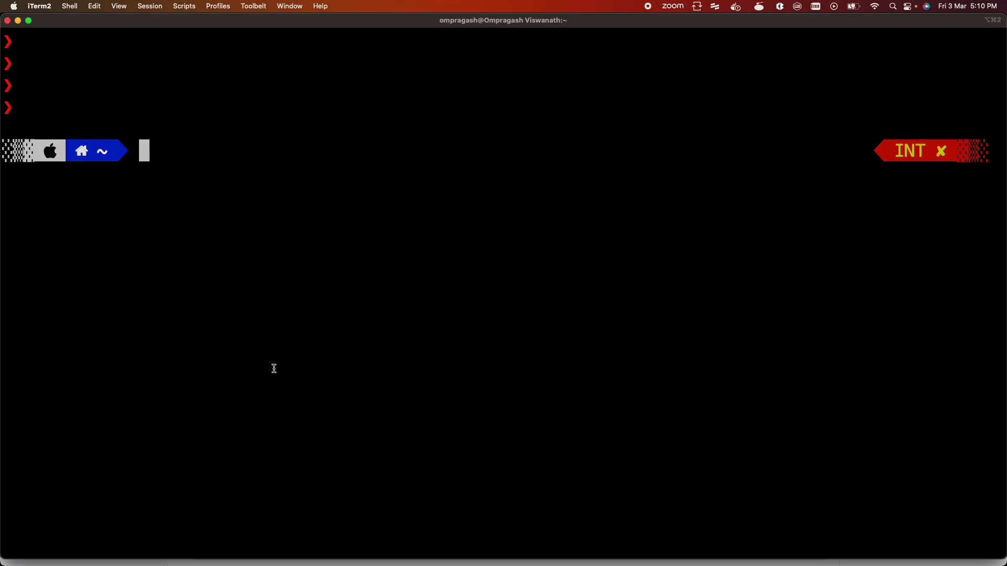
{"action": "type", "text": "minikube"}
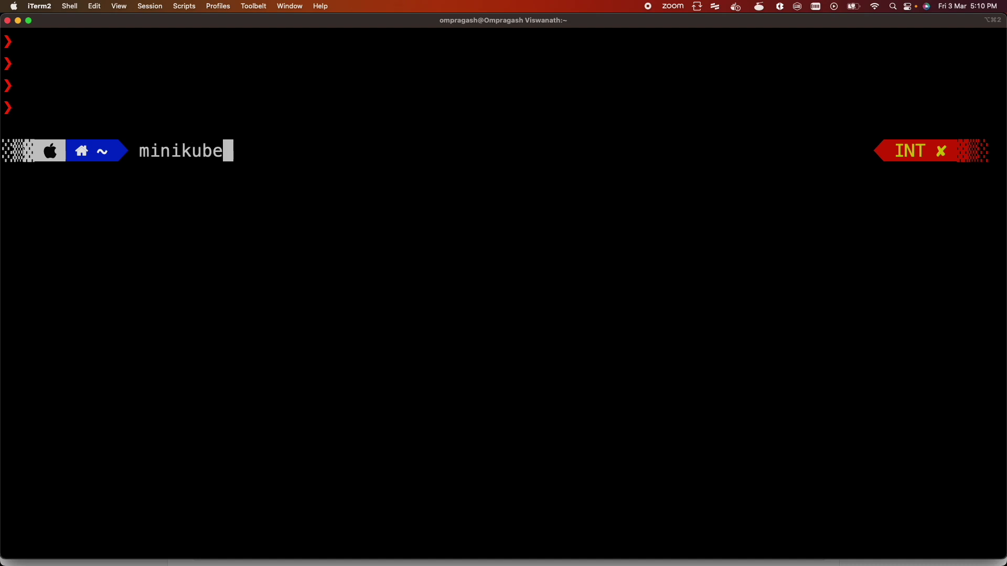
{"action": "type", "text": " sta"}
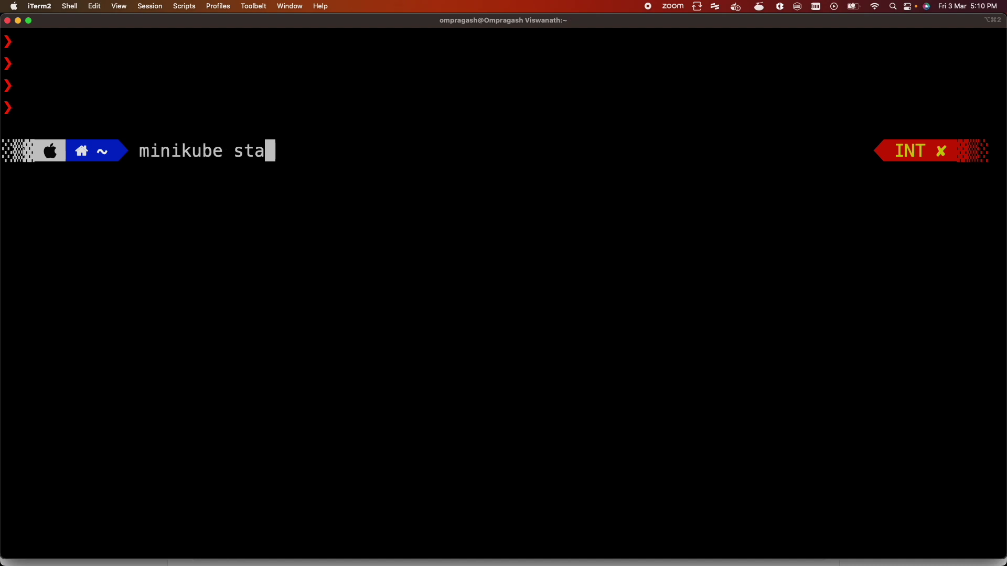
{"action": "type", "text": "rt --mem"}
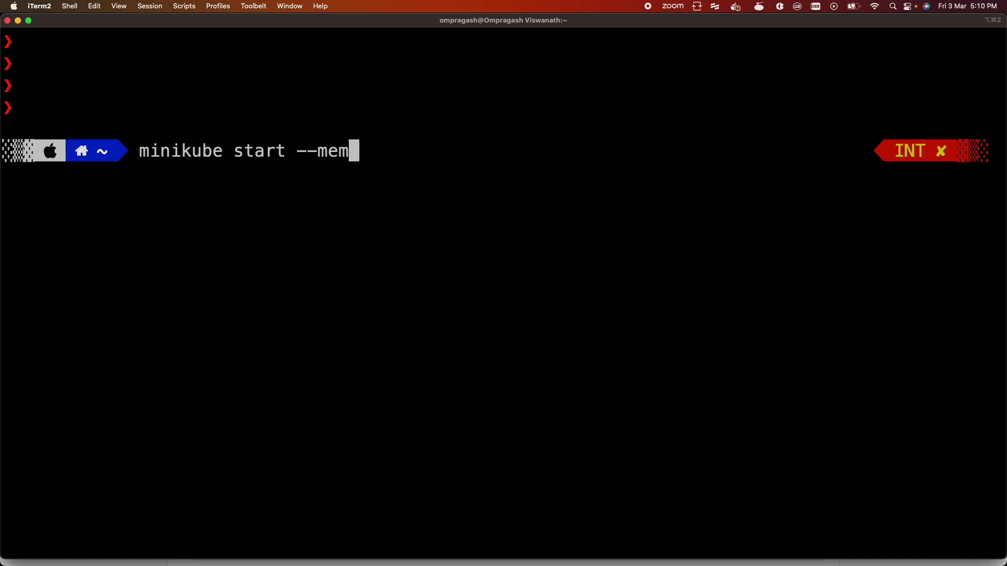
{"action": "type", "text": "ory "}
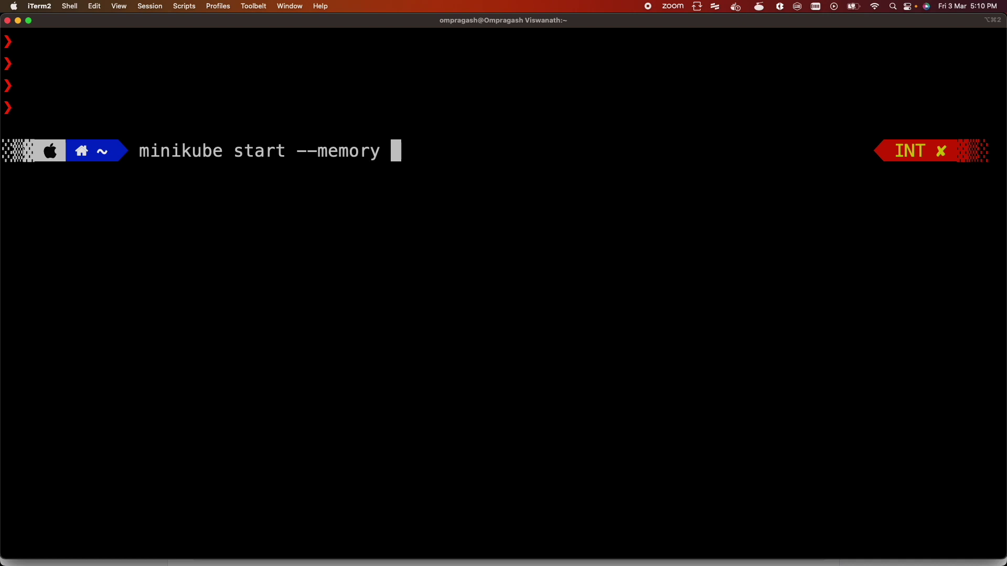
{"action": "type", "text": "4g --"}
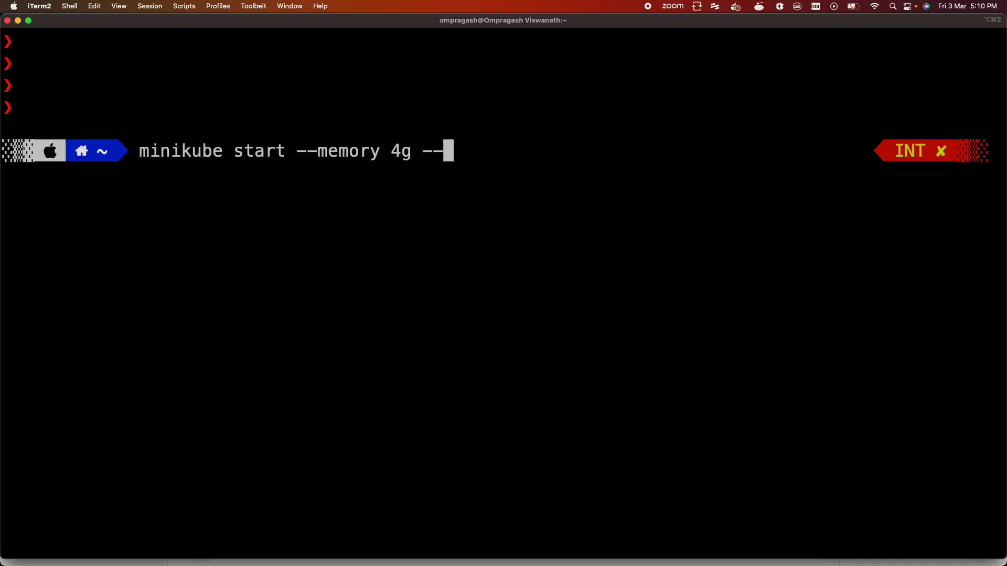
{"action": "type", "text": "cpu 4"}
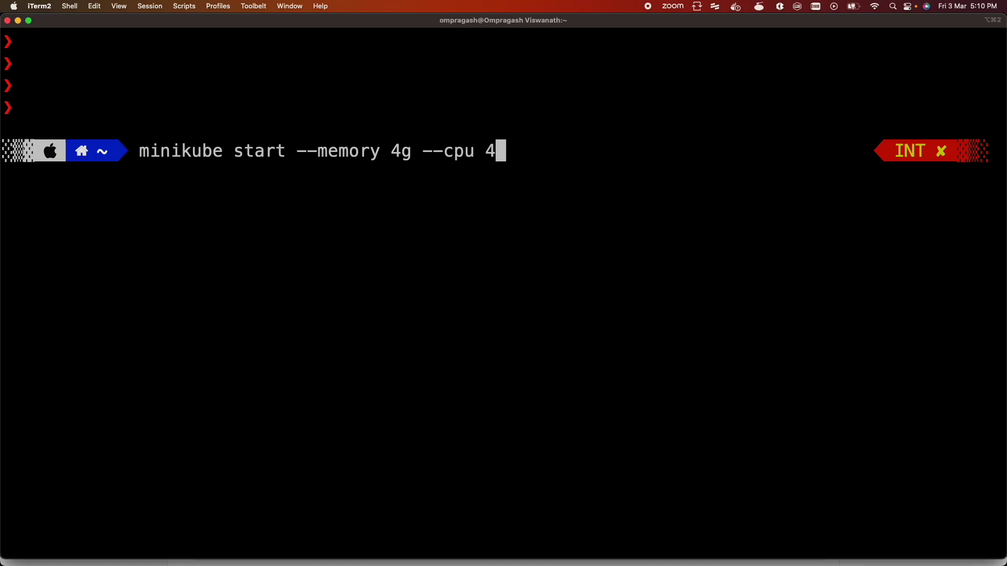
Run 'minikube start --memory 4g --cpu 4', then recall it to correct the flag to --cpus.
{"action": "key", "text": "Return"}
{"action": "key", "text": "Up"}
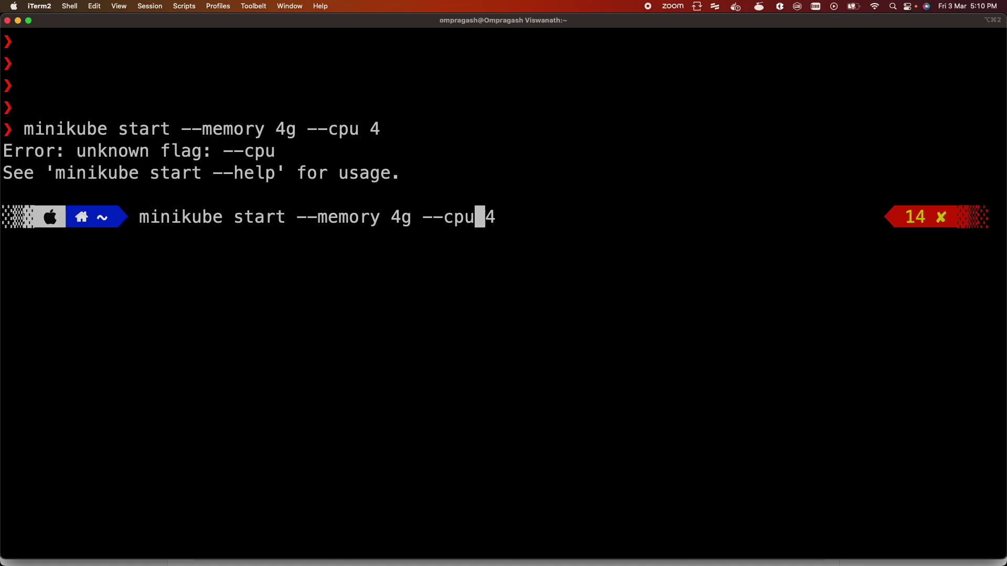
{"action": "key", "text": "Left"}
{"action": "key", "text": "Left"}
{"action": "key", "text": "Left"}
{"action": "key", "text": "Right"}
{"action": "type", "text": "s"}
Run 'minikube start --memory 4g --cpus 4' until the Kubernetes v1.26.1 preload and kicbase images download.
{"action": "key", "text": "Return"}
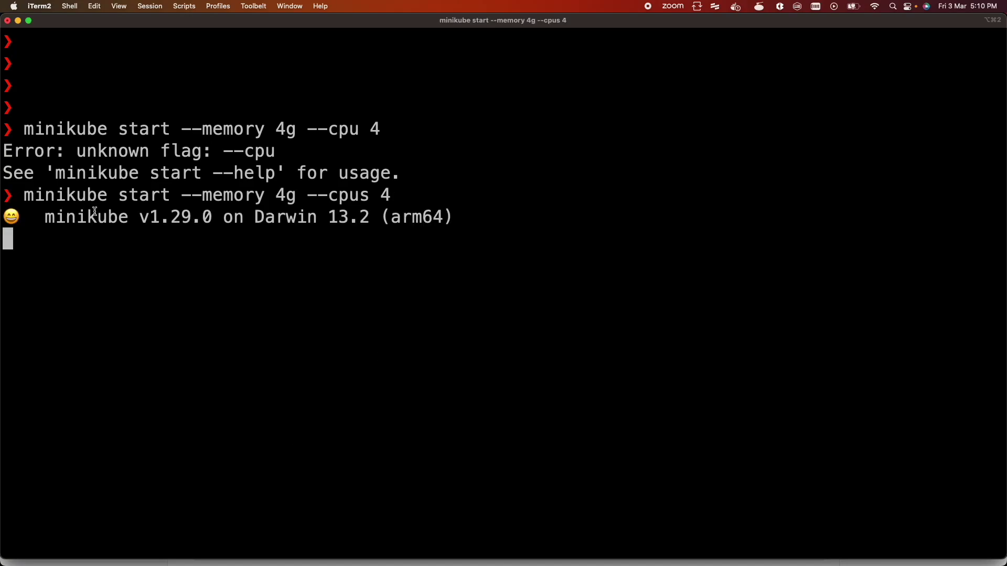
{"action": "left_click_drag", "start_coordinate": [24, 196], "coordinate": [399, 192]}
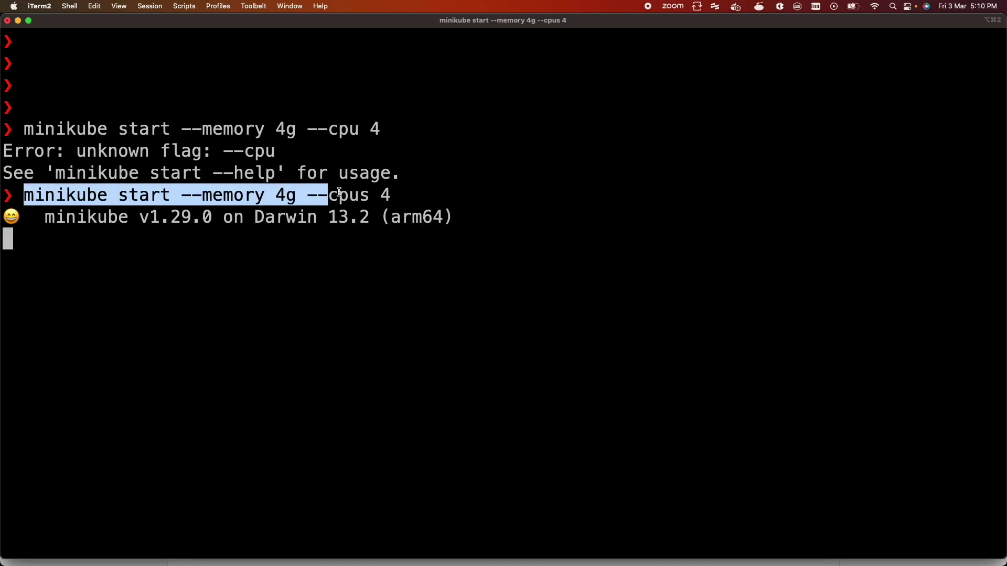
{"action": "left_click", "coordinate": [400, 192]}
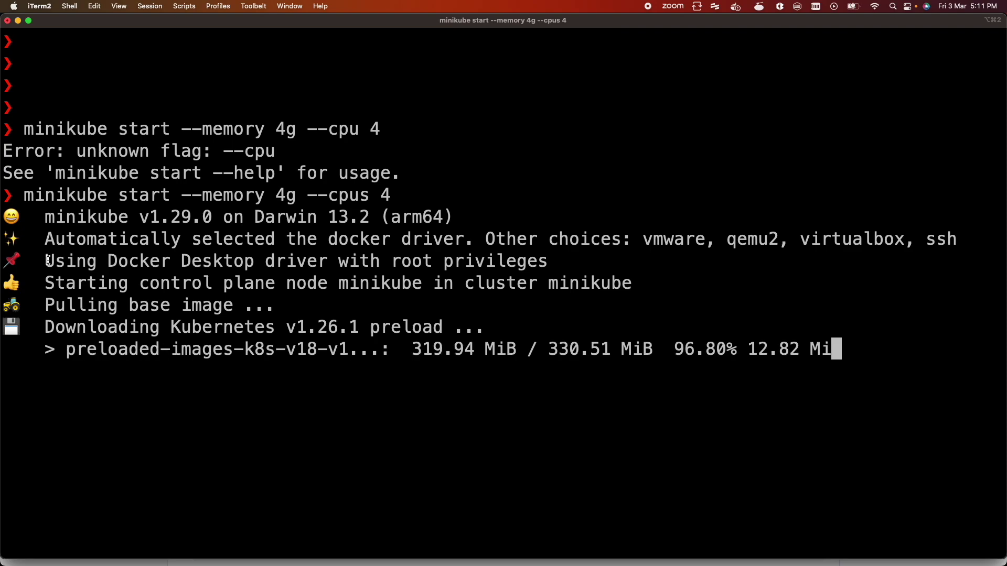
{"action": "left_click_drag", "start_coordinate": [45, 261], "coordinate": [599, 260]}
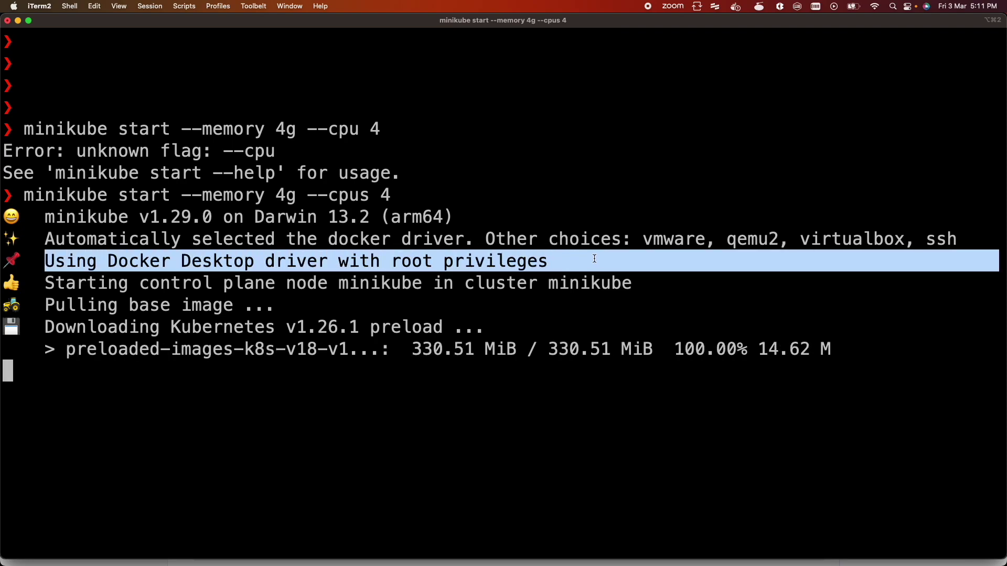
{"action": "left_click", "coordinate": [599, 260]}
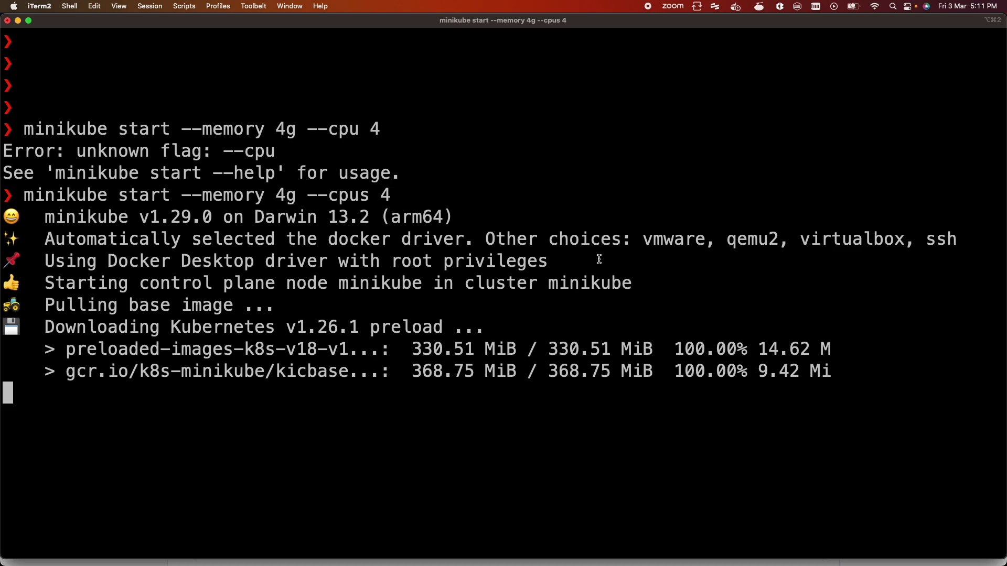
{"action": "key", "text": "super+Tab"}
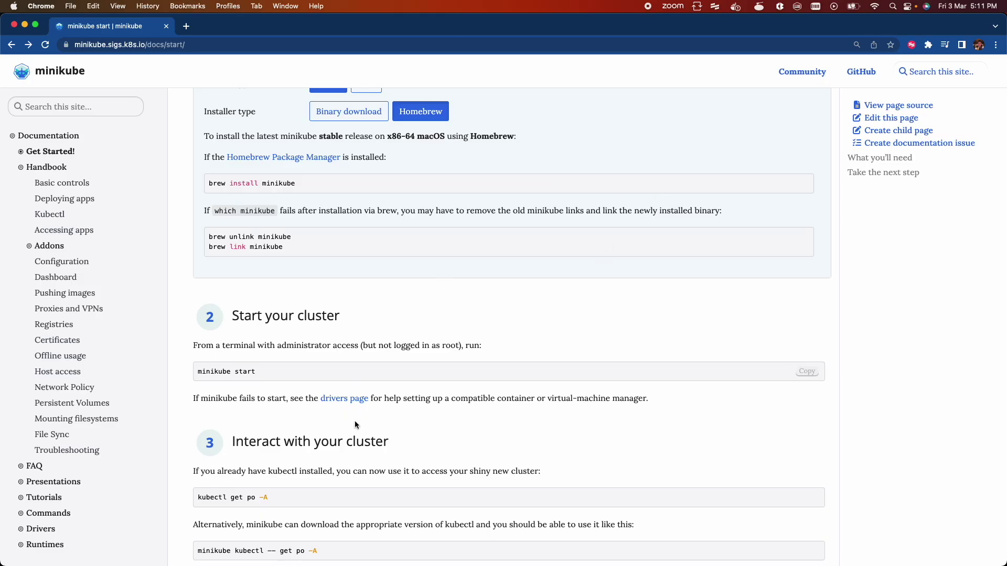
{"action": "scroll", "coordinate": [354, 421], "scroll_direction": "up", "scroll_amount": 10}
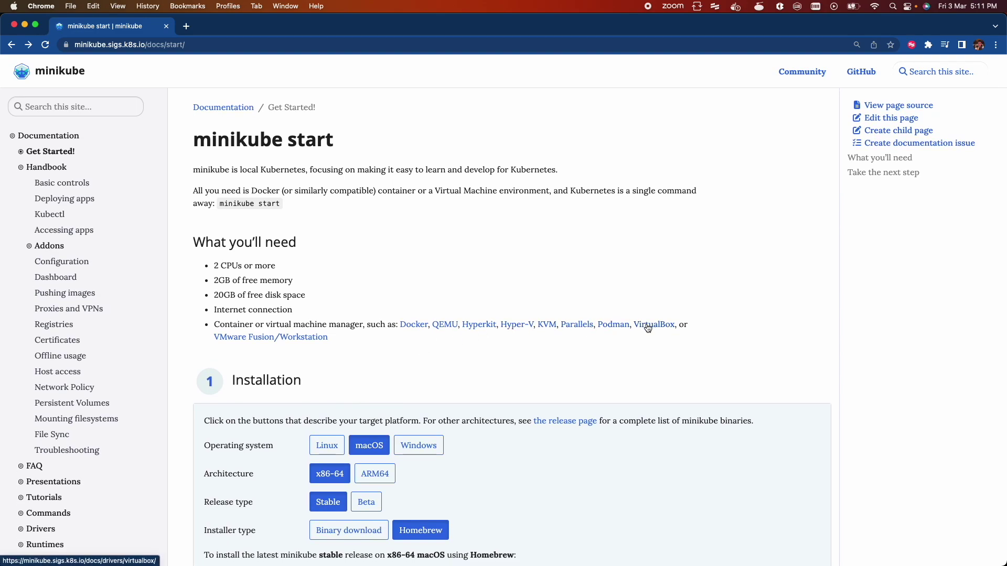
Check the --driver=virtualbox example on the VirtualBox driver page, then return to the start guide.
{"action": "left_click", "coordinate": [648, 328]}
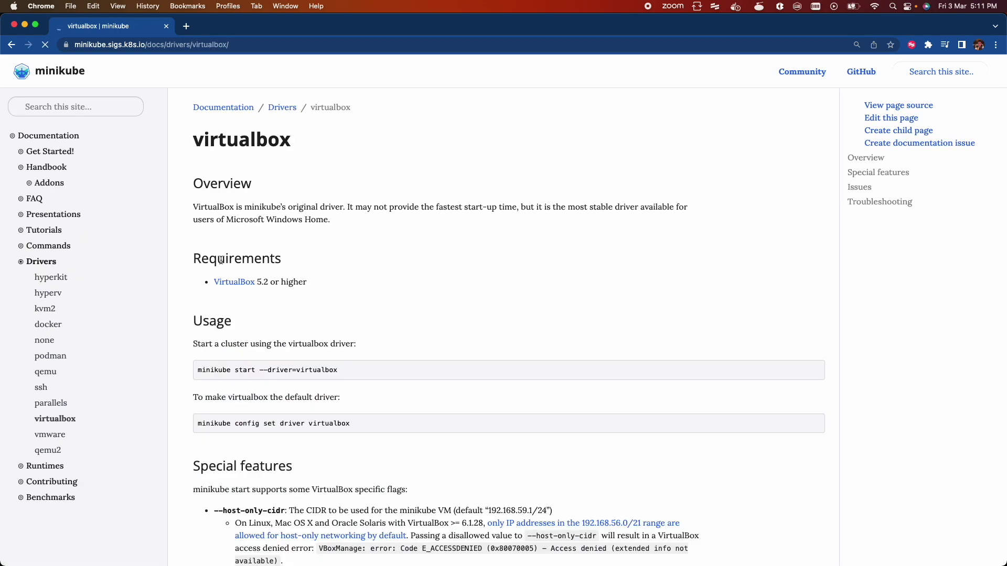
{"action": "left_click_drag", "start_coordinate": [260, 370], "coordinate": [338, 370]}
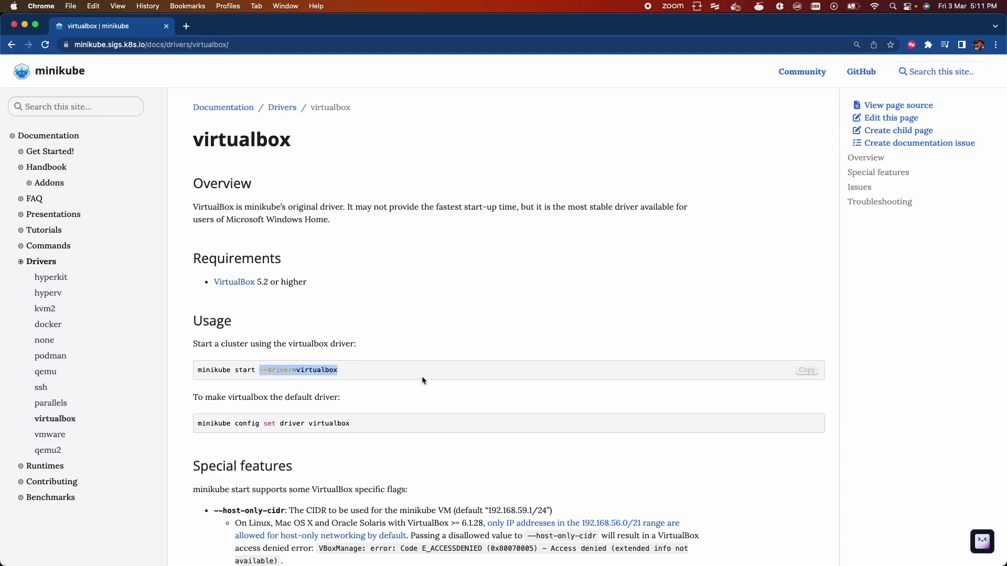
{"action": "left_click", "coordinate": [11, 44]}
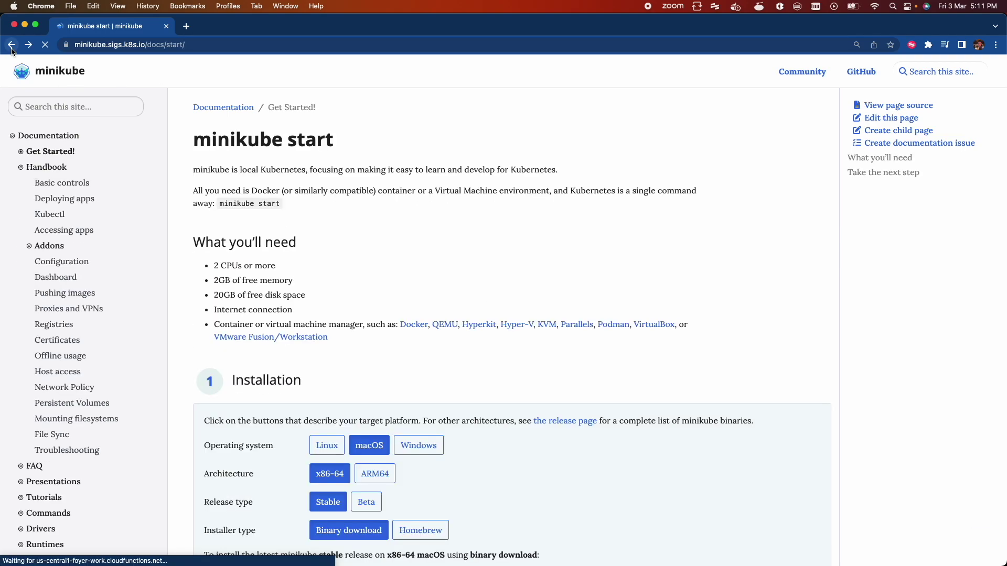
{"action": "scroll", "coordinate": [472, 387], "scroll_direction": "down", "scroll_amount": 8}
{"action": "scroll", "coordinate": [472, 387], "scroll_direction": "down", "scroll_amount": 8}
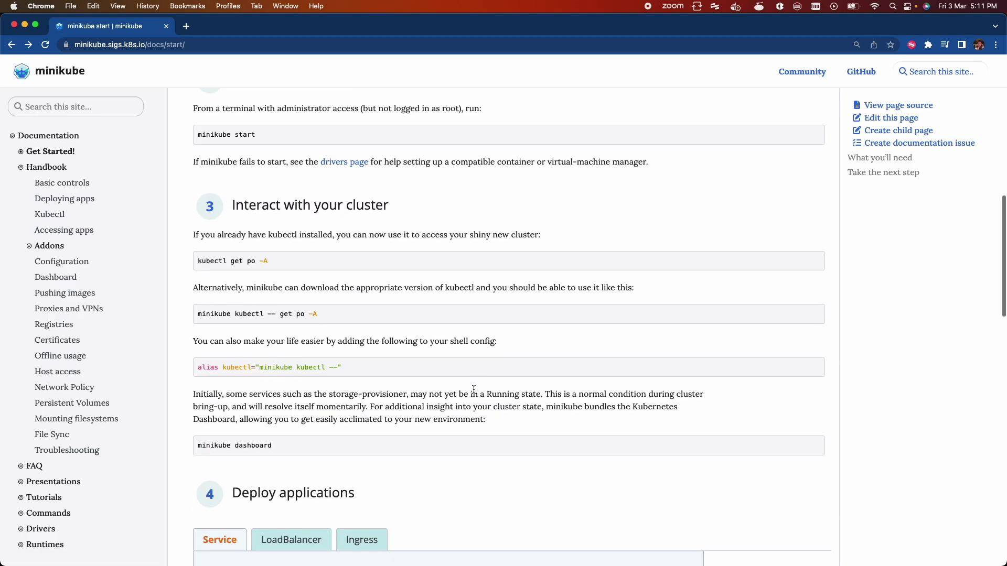
{"action": "key", "text": "super+Tab"}
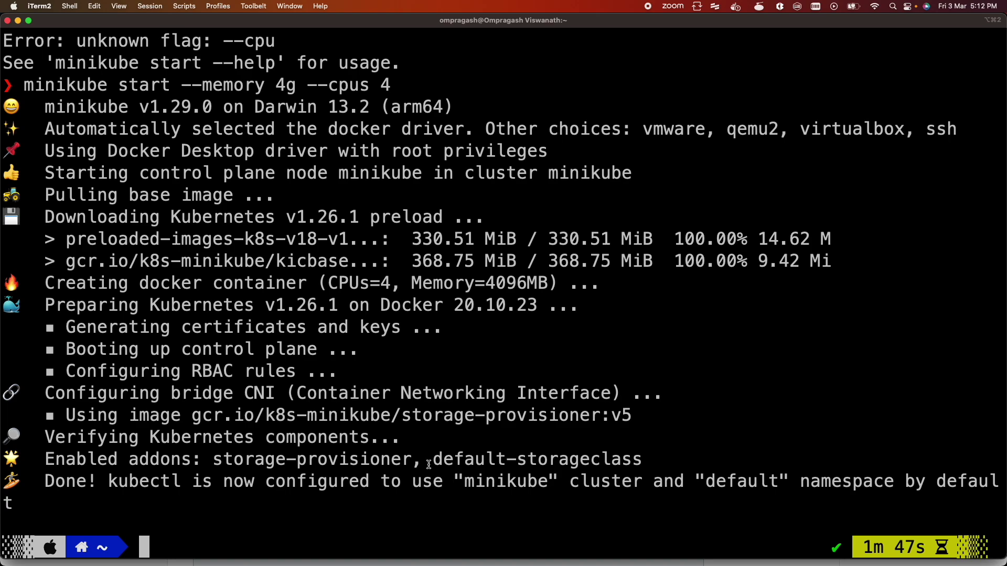
{"action": "type", "text": "kubect"}
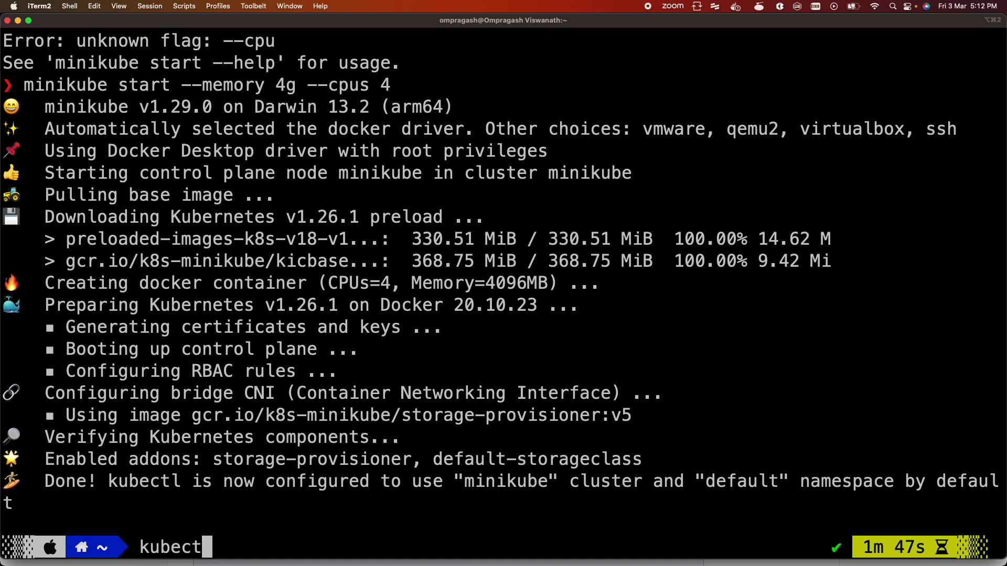
{"action": "type", "text": "l get pods"}
Run 'kubectl get pods' to show no resources in the default namespace.
{"action": "key", "text": "Return"}
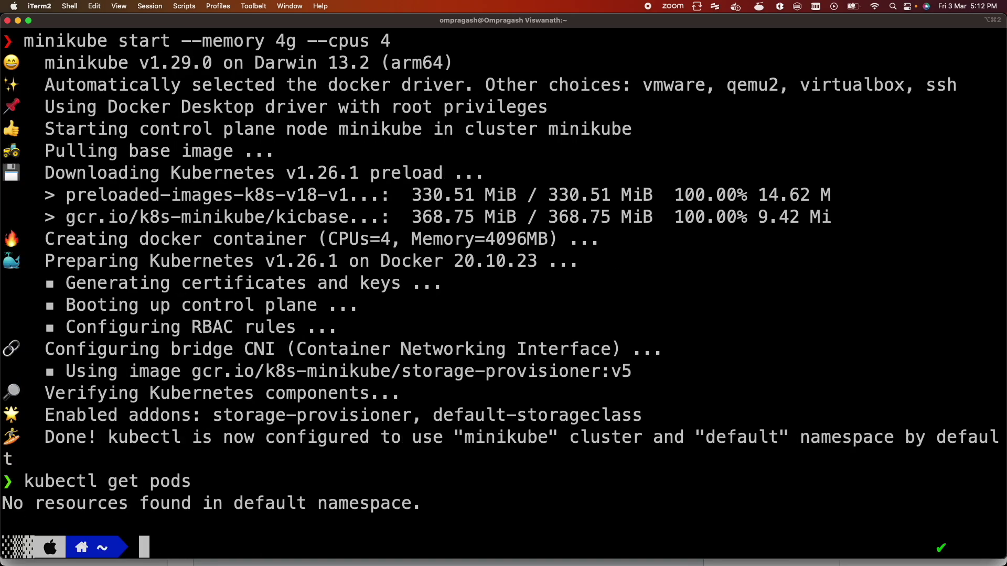
{"action": "left_click_drag", "start_coordinate": [227, 504], "coordinate": [431, 508]}
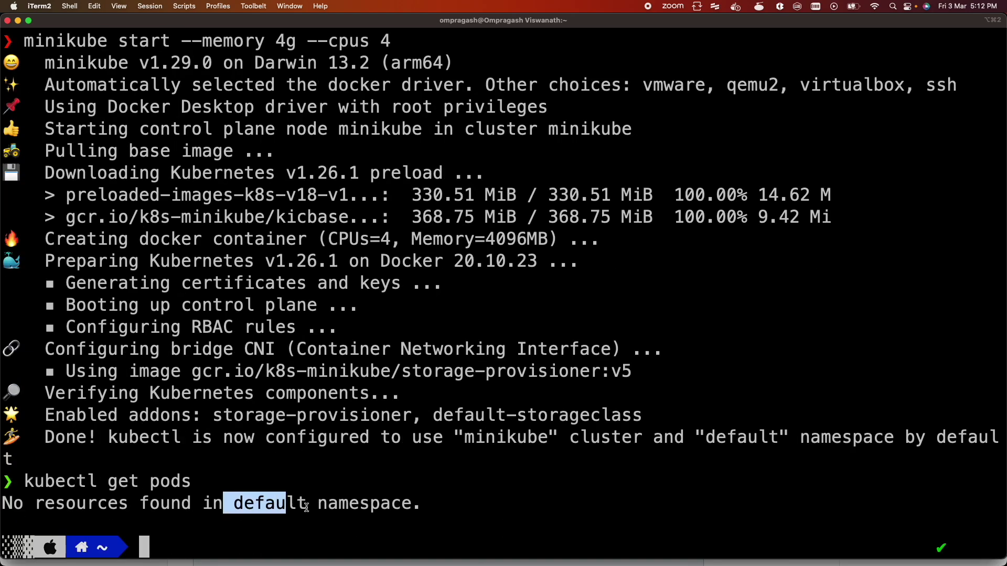
{"action": "left_click", "coordinate": [303, 460]}
{"action": "type", "text": "kub"}
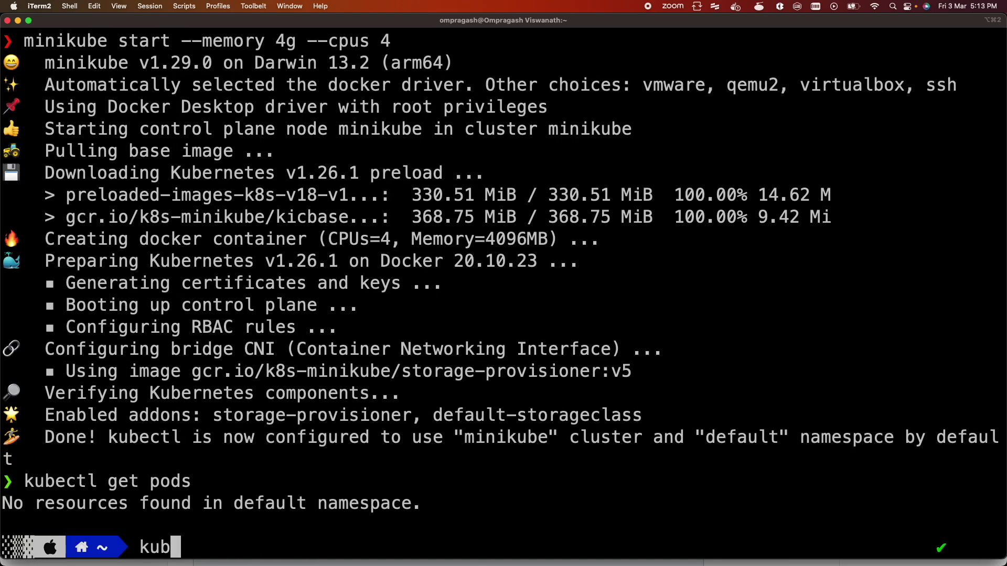
{"action": "type", "text": "ectl cluster"}
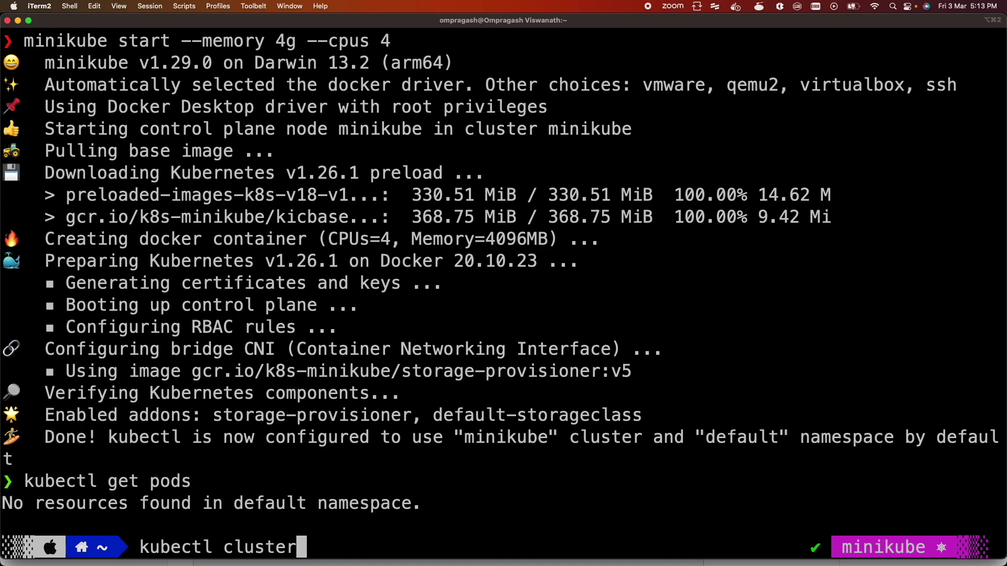
{"action": "type", "text": "-info"}
{"action": "key", "text": "Return"}
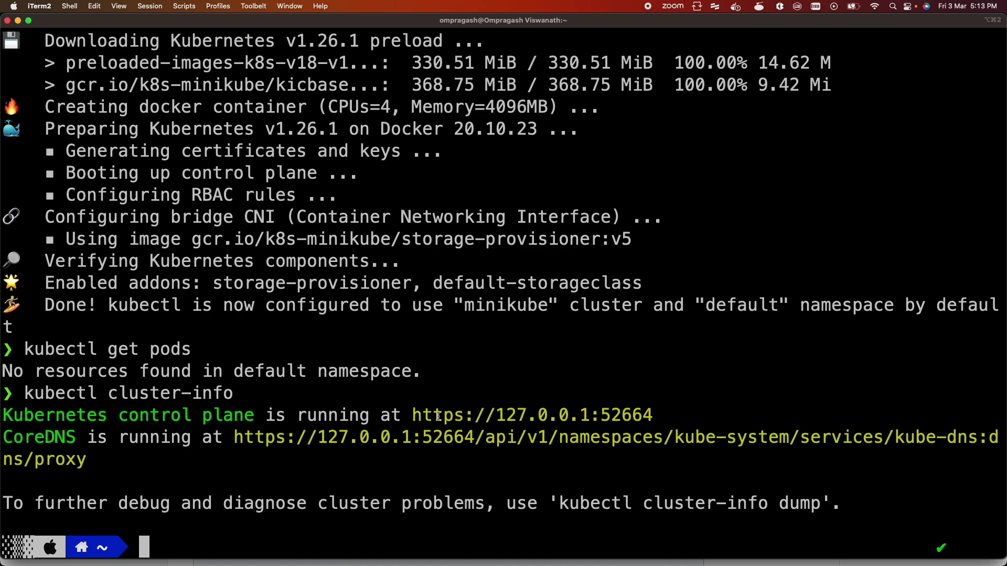
{"action": "left_click_drag", "start_coordinate": [665, 414], "coordinate": [592, 415]}
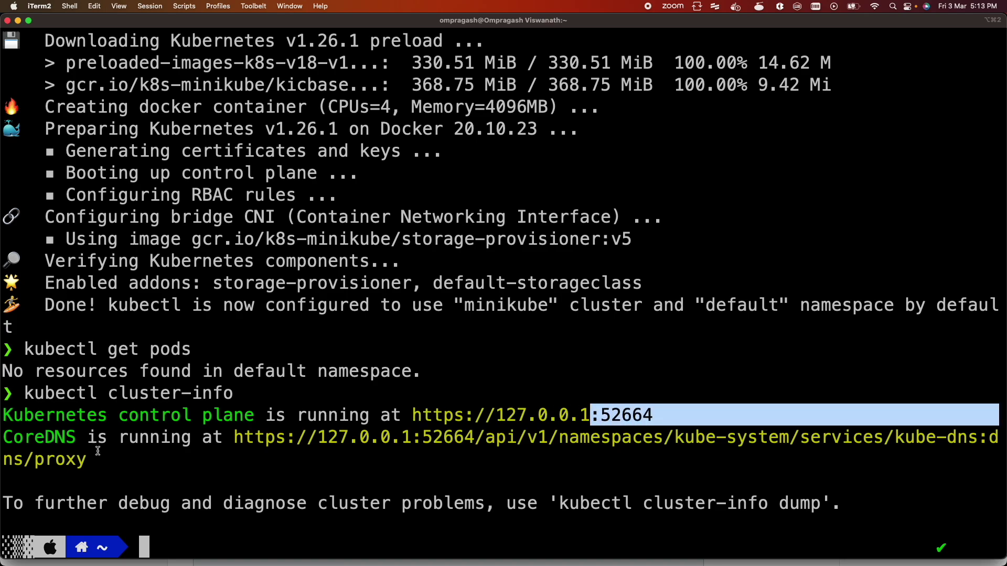
{"action": "left_click", "coordinate": [660, 498]}
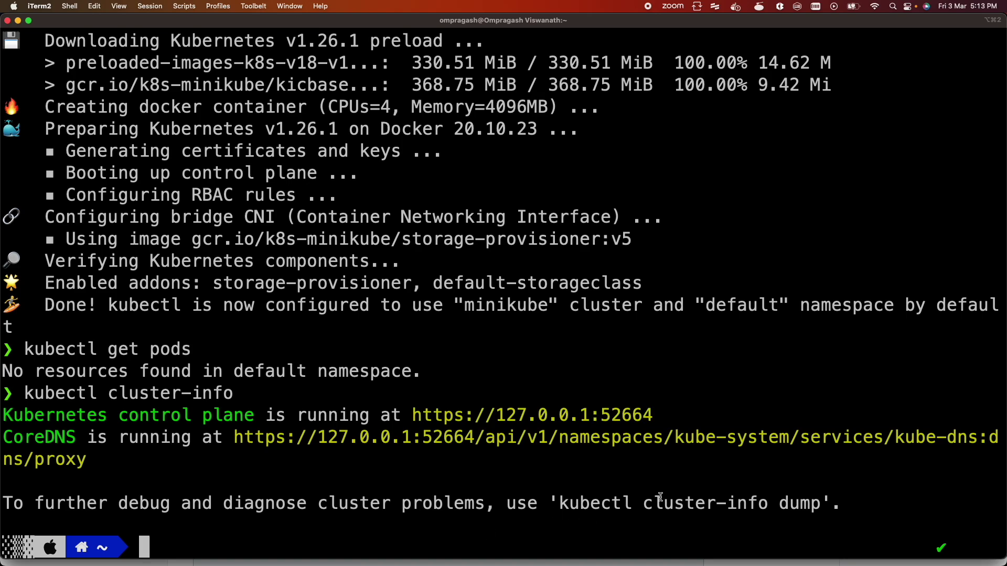
Copy the sample 'kubectl create deployment hello-minikube' command from Deploy applications.
{"action": "key", "text": "super+Tab"}
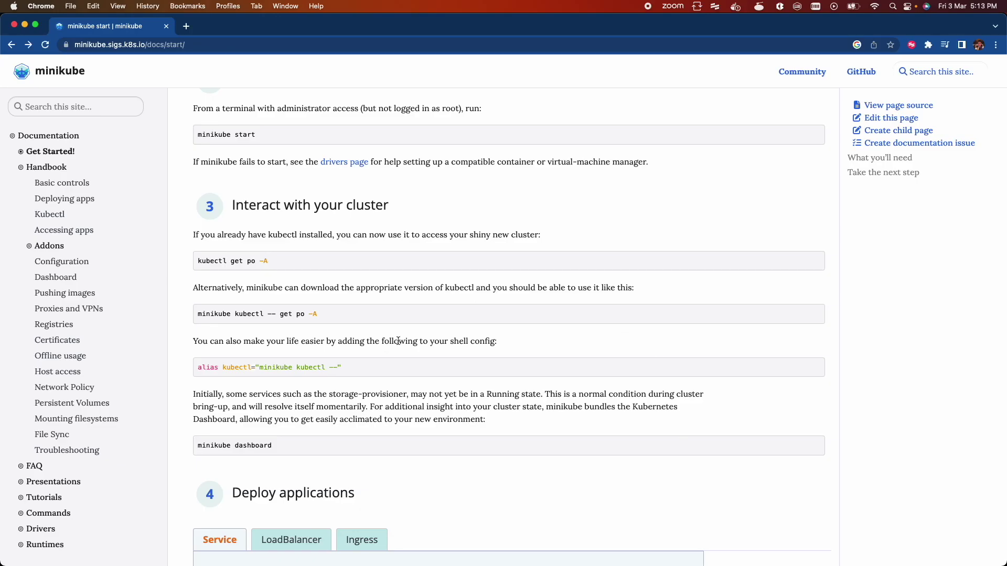
{"action": "scroll", "coordinate": [386, 351], "scroll_direction": "down", "scroll_amount": 2}
{"action": "scroll", "coordinate": [386, 352], "scroll_direction": "down", "scroll_amount": 3}
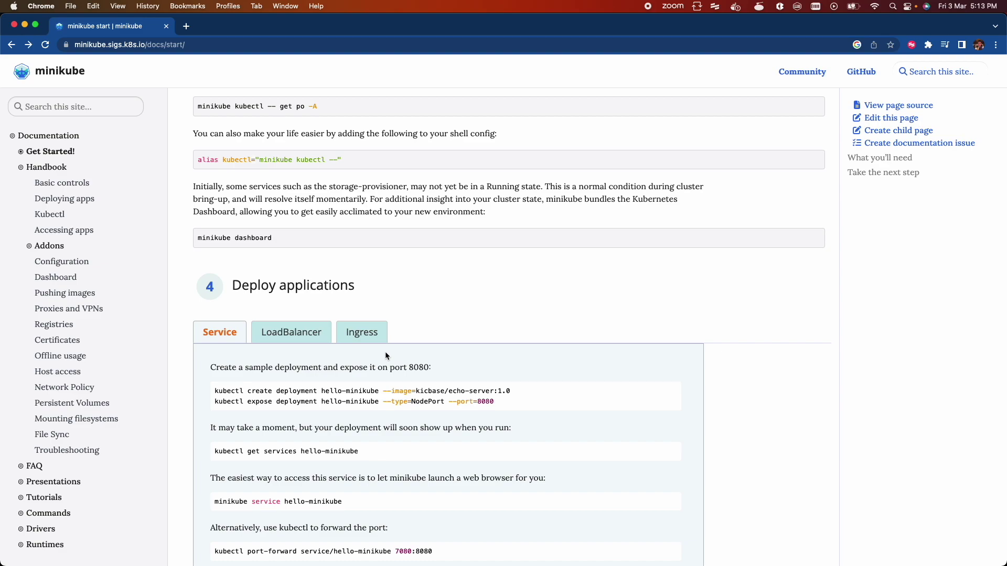
{"action": "mouse_move", "coordinate": [240, 389]}
{"action": "left_click_drag", "start_coordinate": [213, 390], "coordinate": [528, 390]}
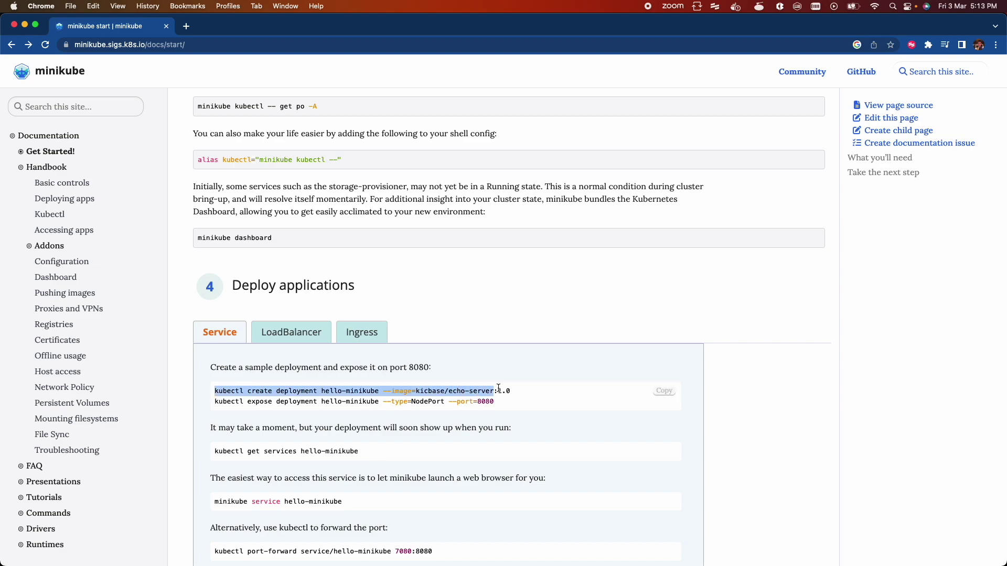
{"action": "key", "text": "super+c"}
{"action": "key", "text": "super+Tab"}
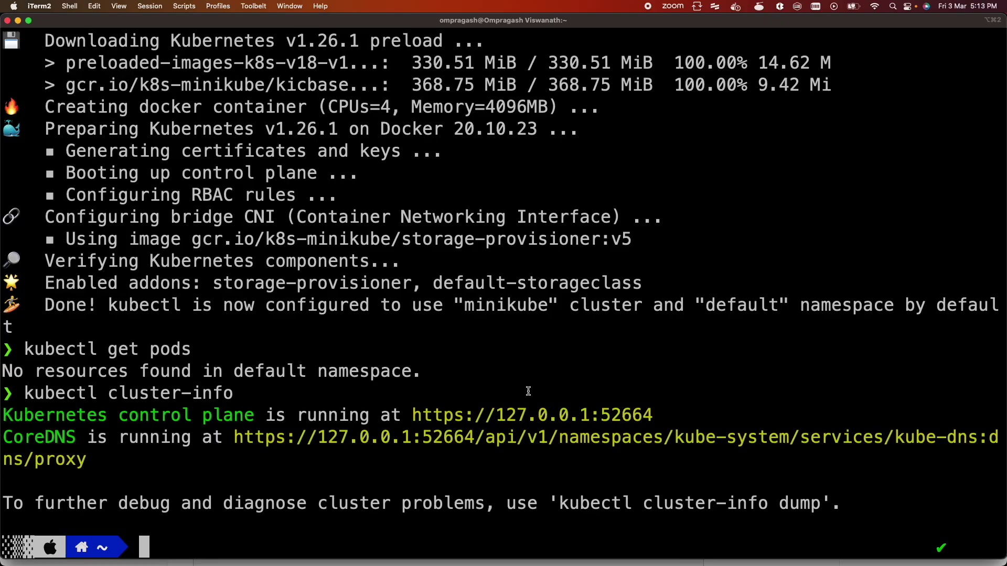
Run the pasted hello-minikube create command, then 'kubectl get deployments' showing it 0/1 ready.
{"action": "key", "text": "super+v"}
{"action": "key", "text": "Return"}
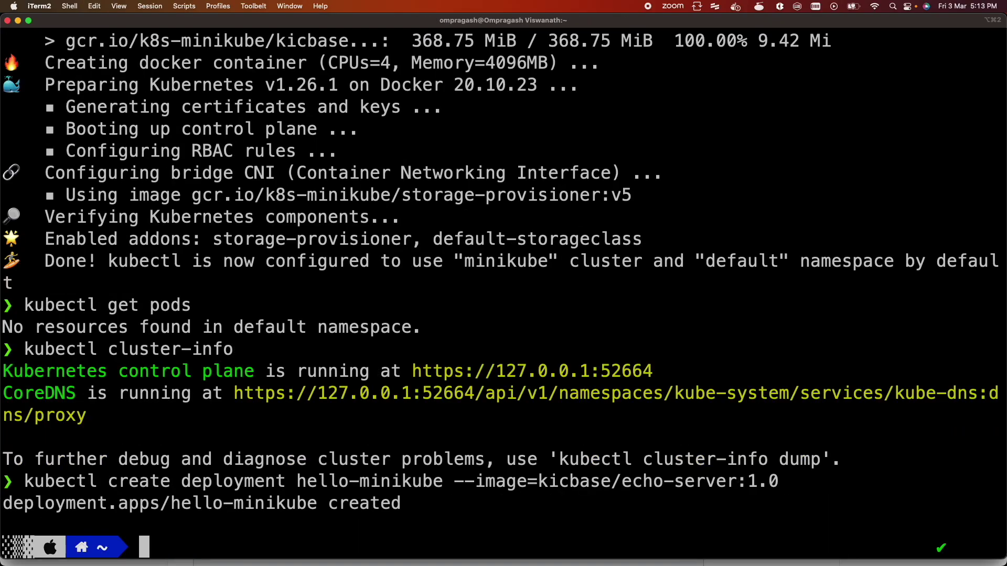
{"action": "type", "text": "kubectl "}
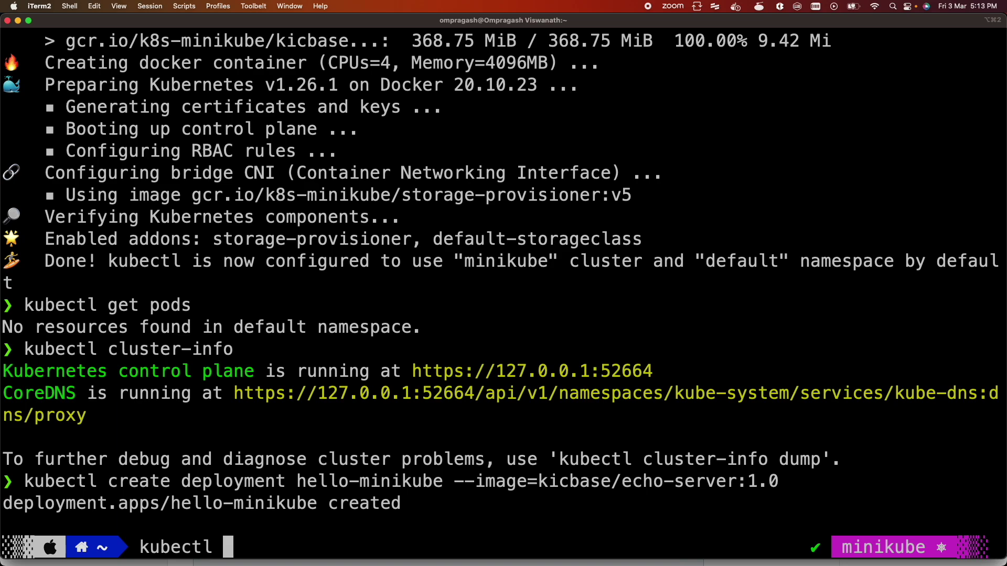
{"action": "type", "text": "get deployment"}
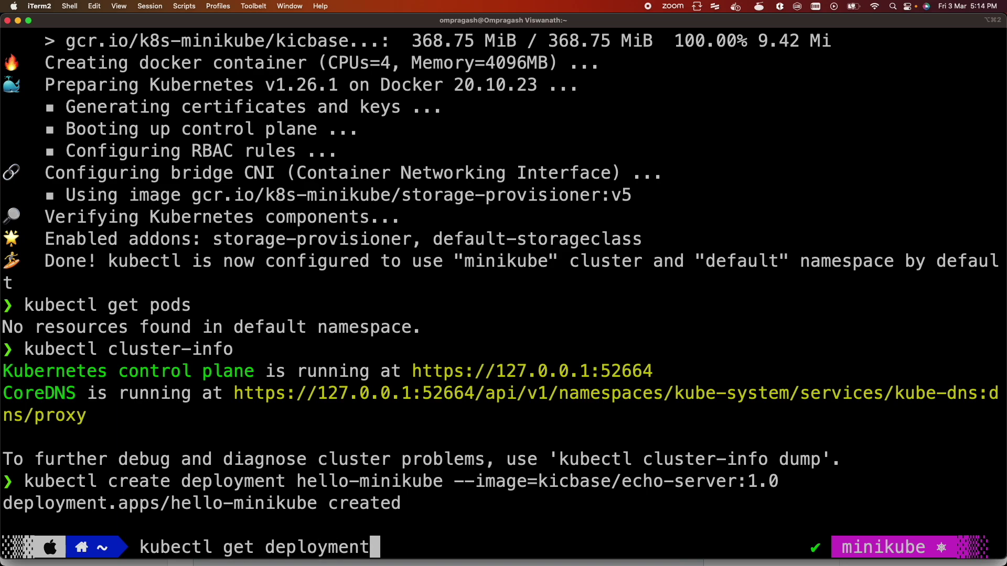
{"action": "type", "text": "s"}
{"action": "key", "text": "Return"}
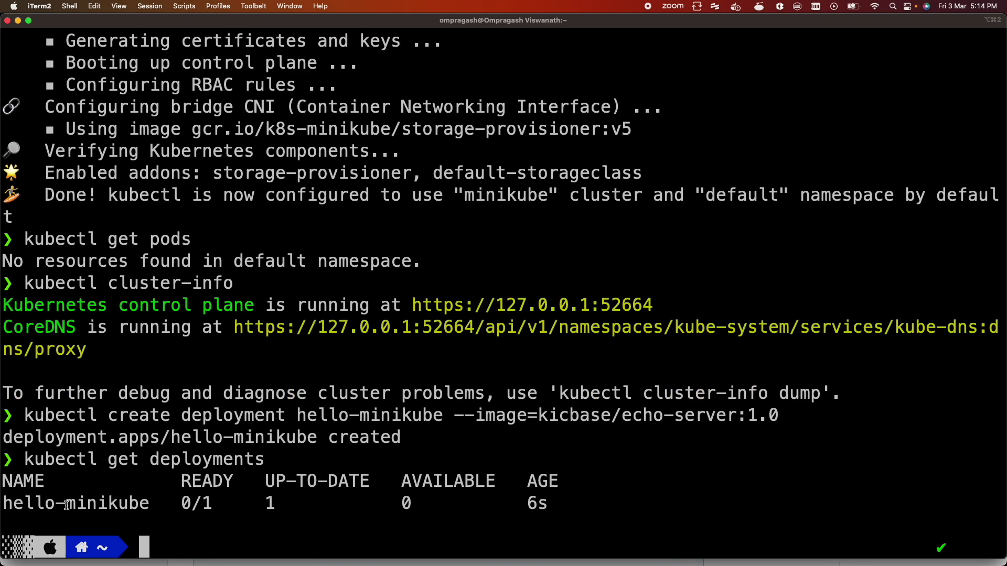
{"action": "double_click", "coordinate": [66, 505]}
{"action": "key", "text": "super+Tab"}
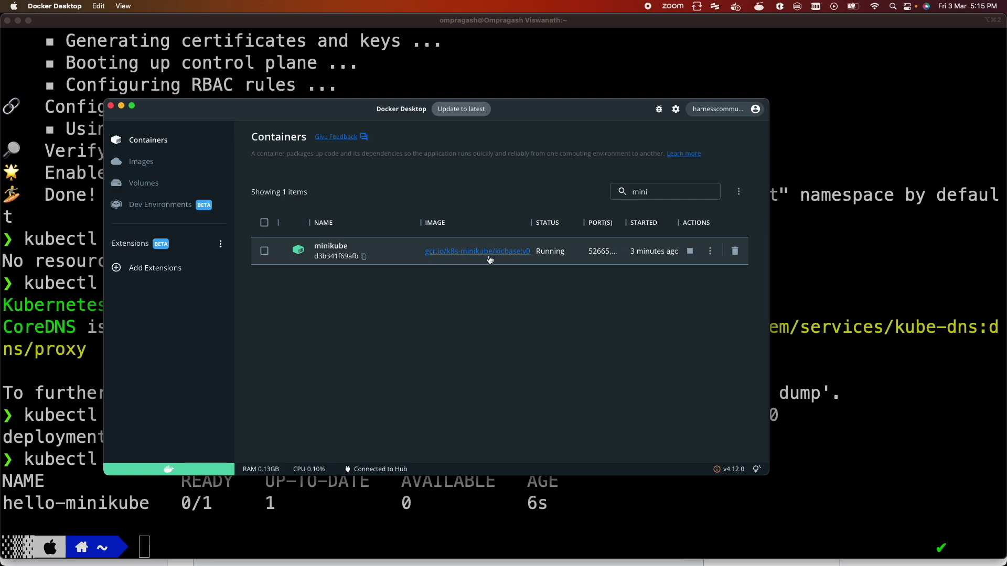
Close the Docker Desktop window after seeing the minikube container running.
{"action": "left_click", "coordinate": [838, 227]}
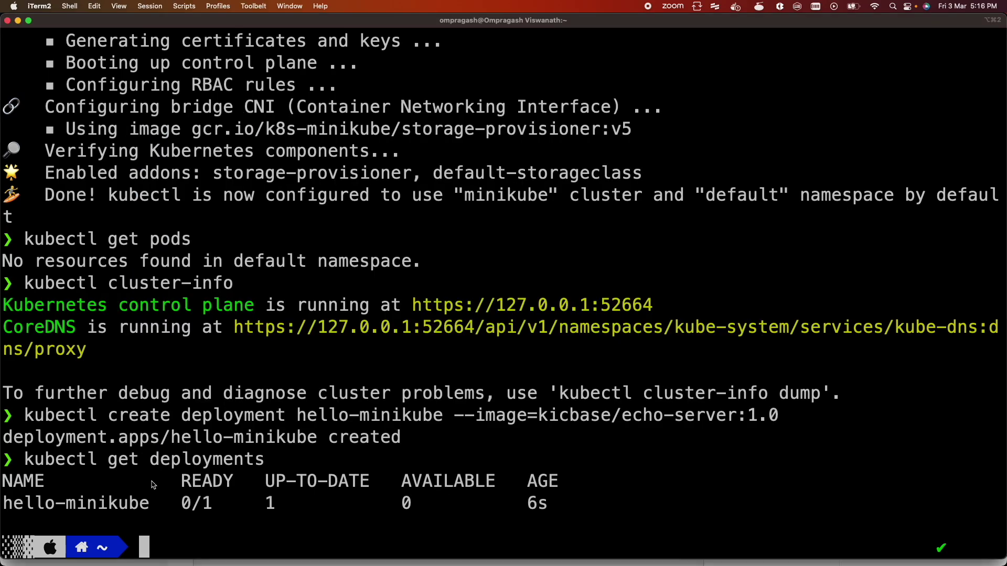